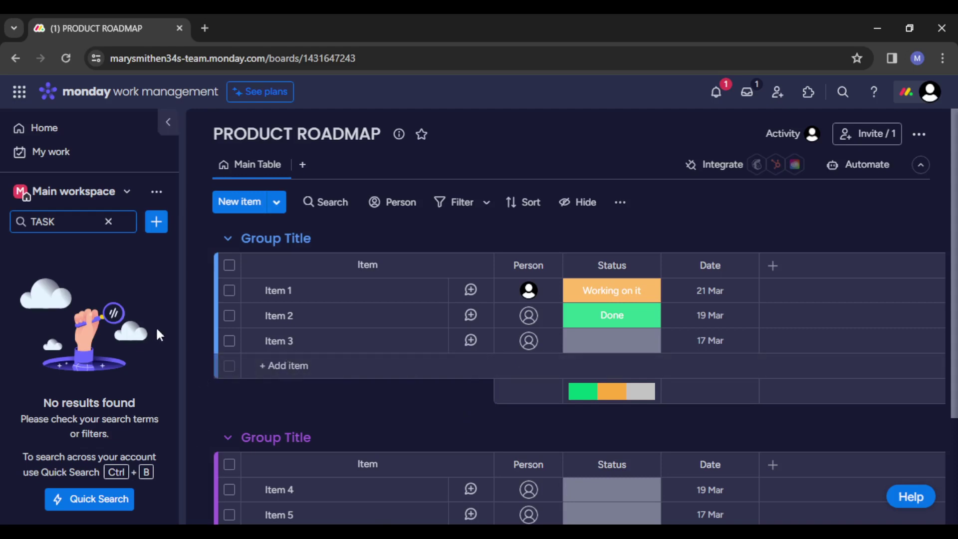
- Clear the 'TASK' workspace search so all boards are listed again
left_click(108, 223)
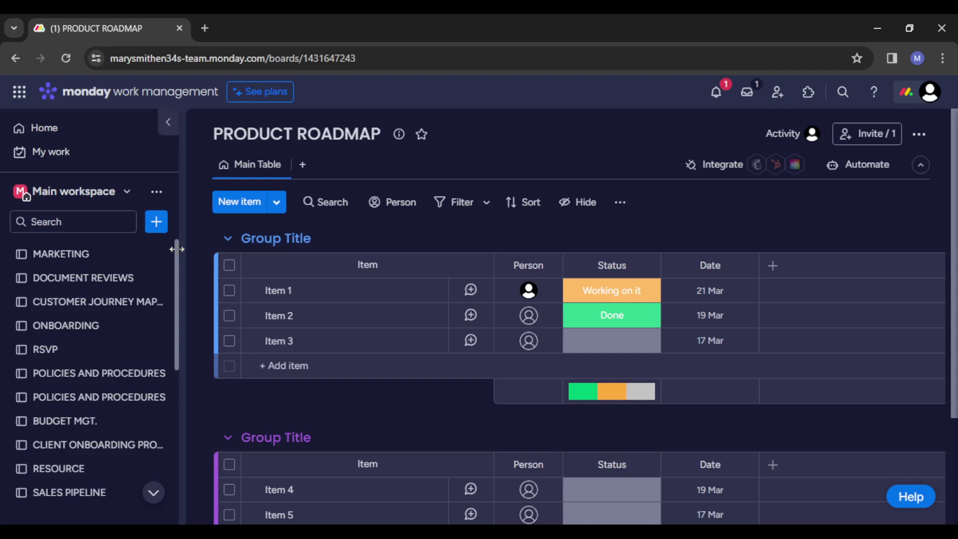
- Choose New Board from the workspace add menu to open the Create board dialog
left_click(155, 222)
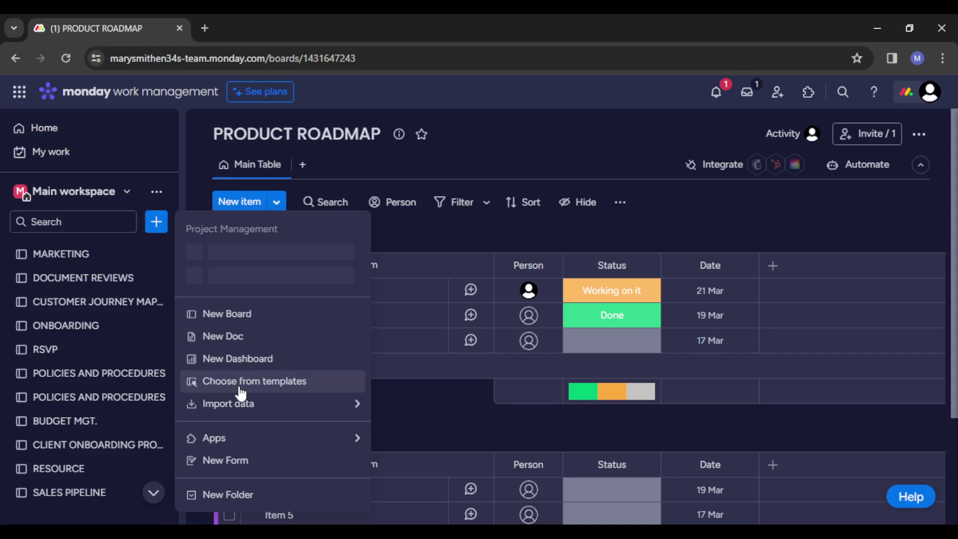
left_click(247, 319)
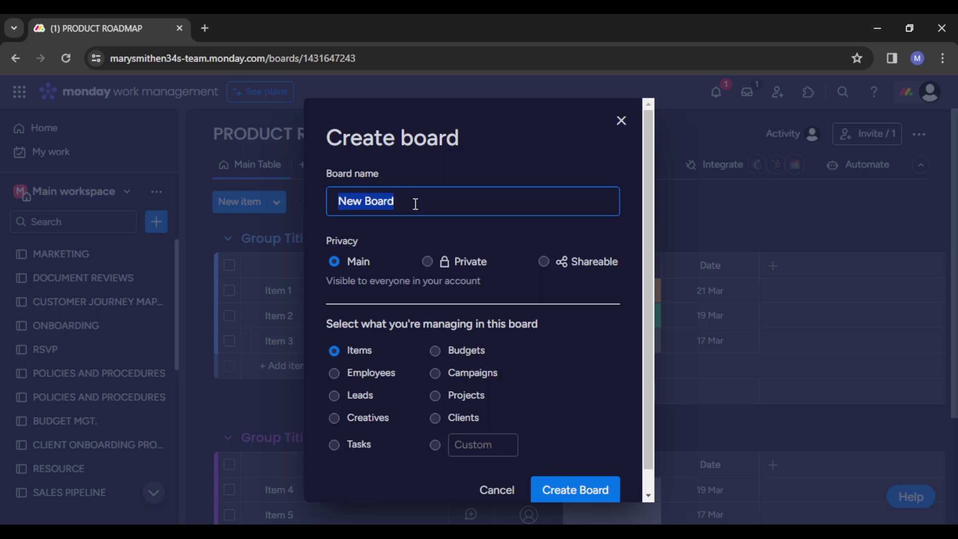
type("APP")
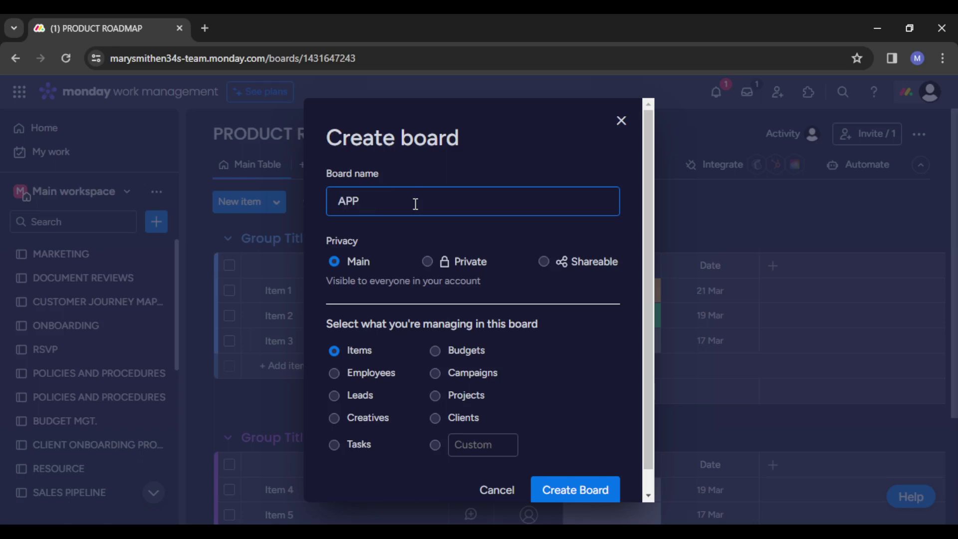
type("RO")
type("VAL B")
type("OA")
type("RD")
- Create the APPROVAL BOARD board set to manage Tasks
left_click(334, 445)
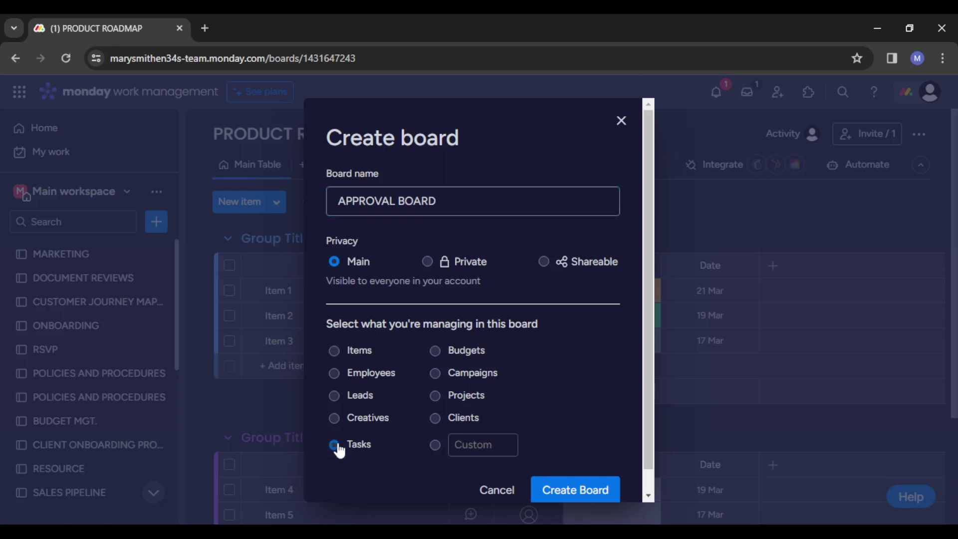
left_click(569, 489)
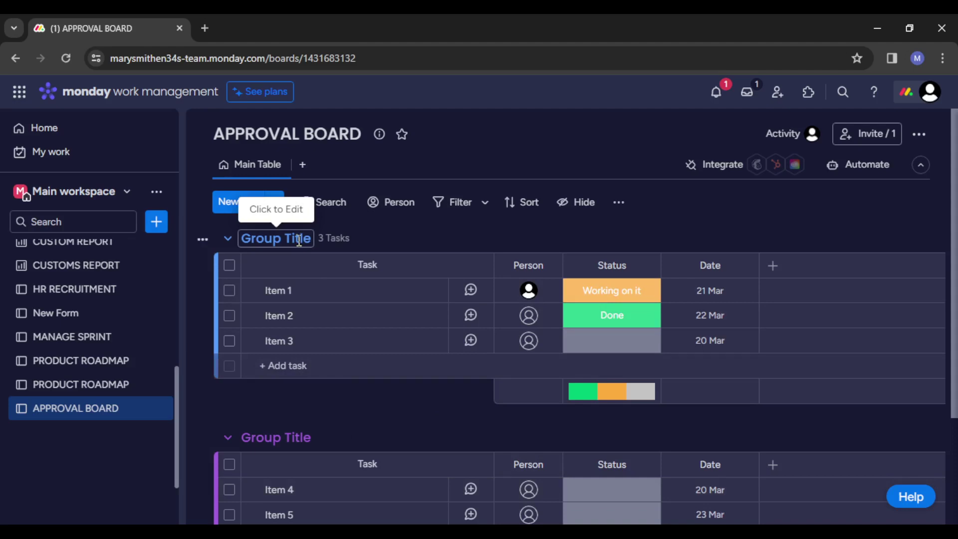
- Rename the first group of APPROVAL BOARD to NEW
left_click(300, 239)
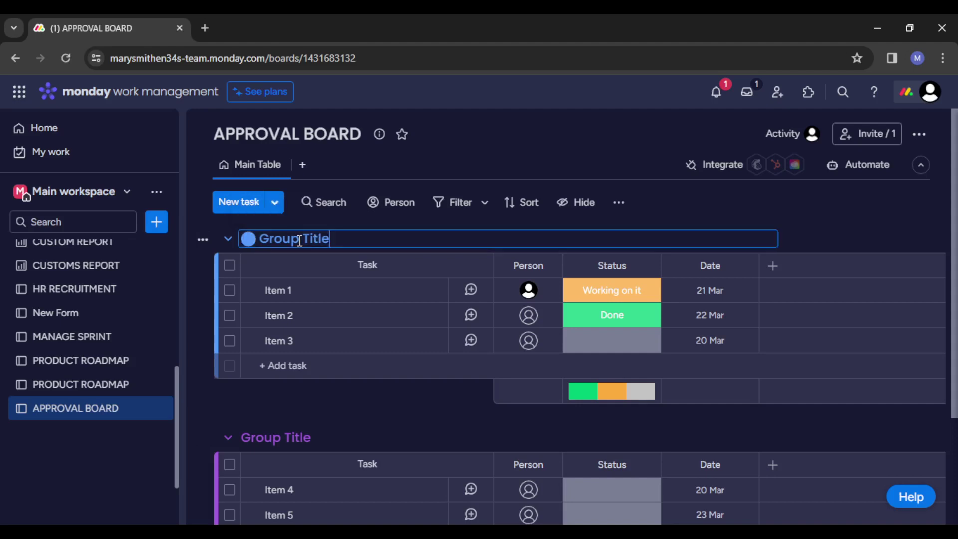
key("ctrl+a")
key("BackSpace")
type("NE")
type("W")
key("Return")
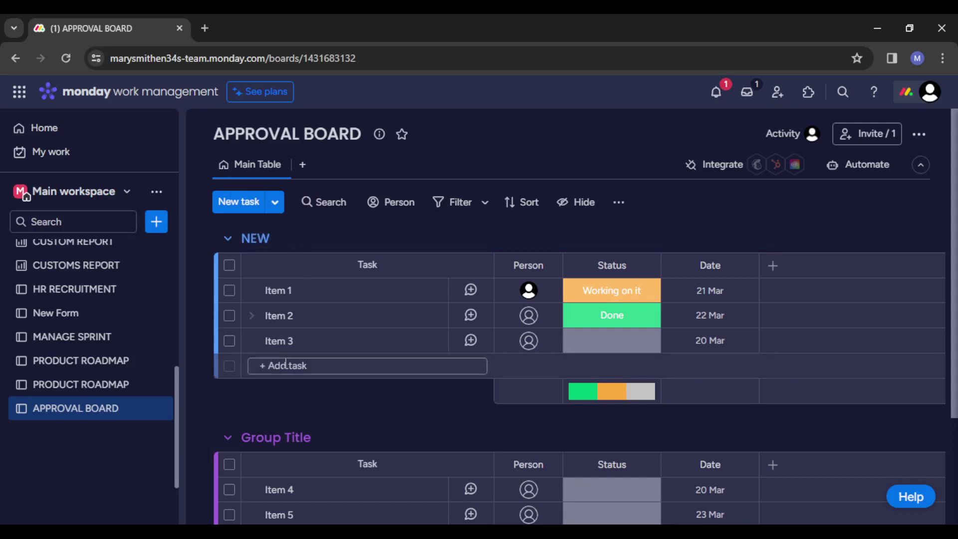
- Replace the second group's 'Group Title' with APPROVED
left_click(310, 439)
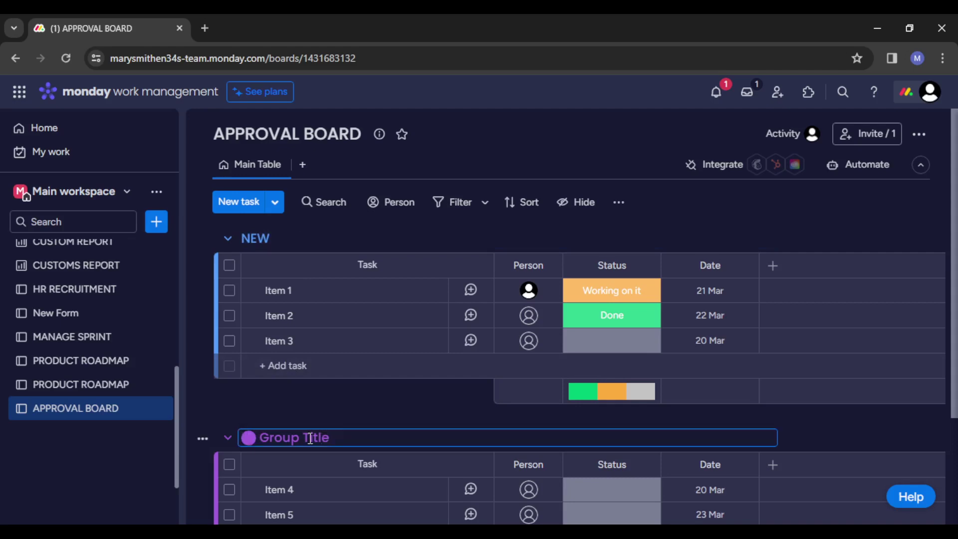
key("ctrl+a")
key("BackSpace")
type("AP")
type("PR")
type("OVED")
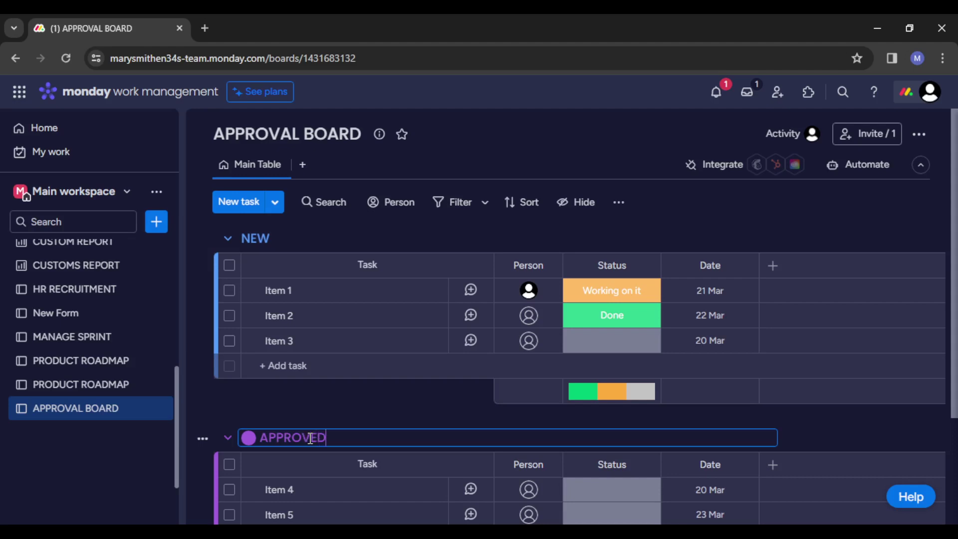
key("Return")
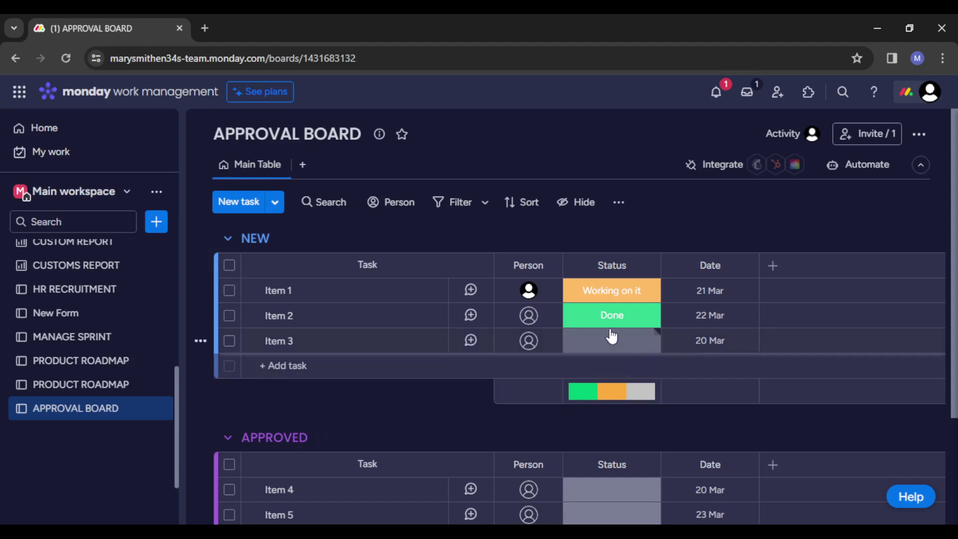
- Edit the Status labels so 'Done' reads 'Approved', beside Working on it and Stuck
left_click(619, 299)
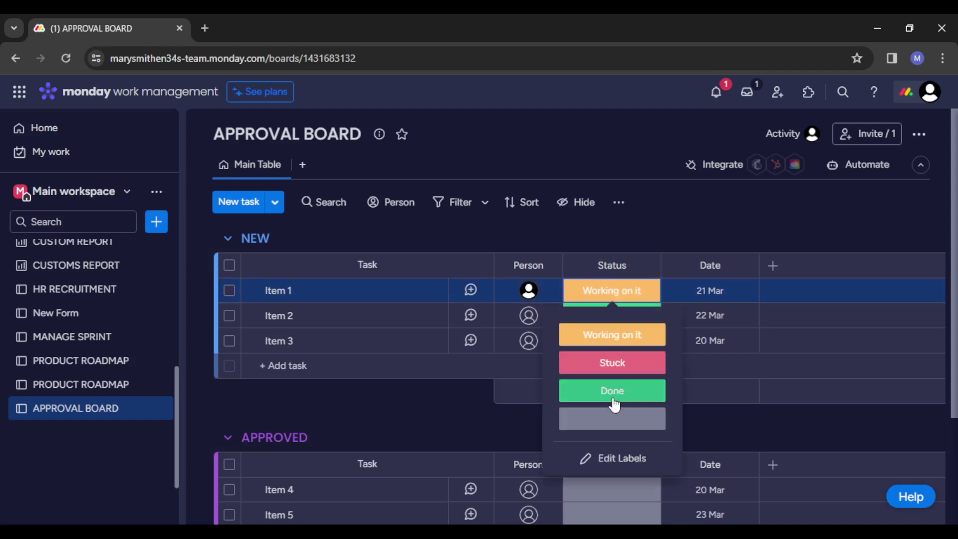
left_click(618, 464)
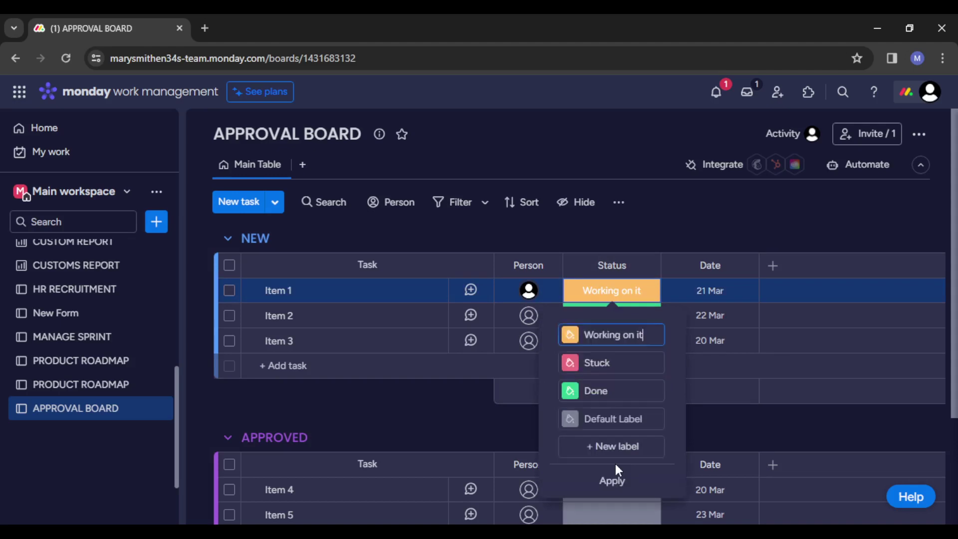
left_click(615, 390)
key("BackSpace")
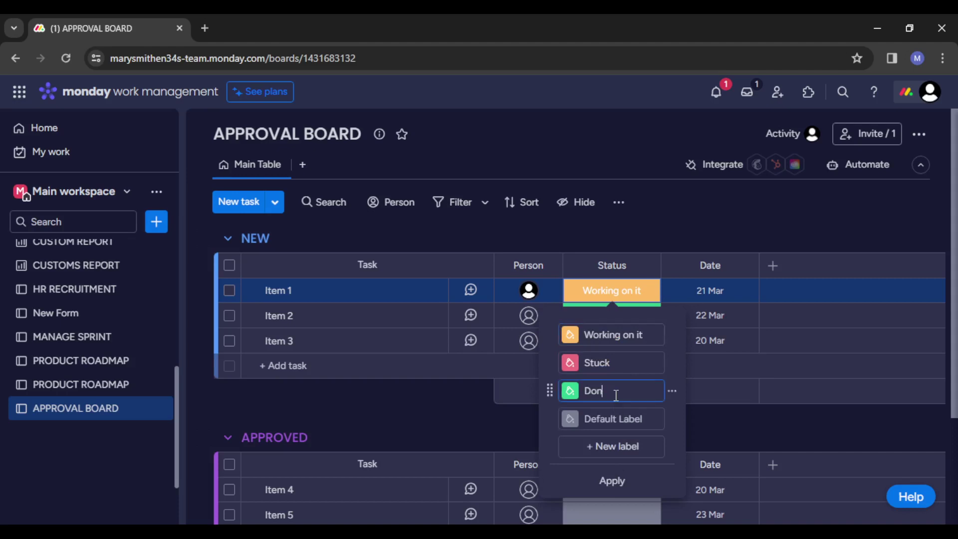
key("BackSpace")
key("BackSpace")
key("BackSpace")
type("A")
type("PP")
key("BackSpace")
key("BackSpace")
type("pp")
type("rove")
type("d")
key("Return")
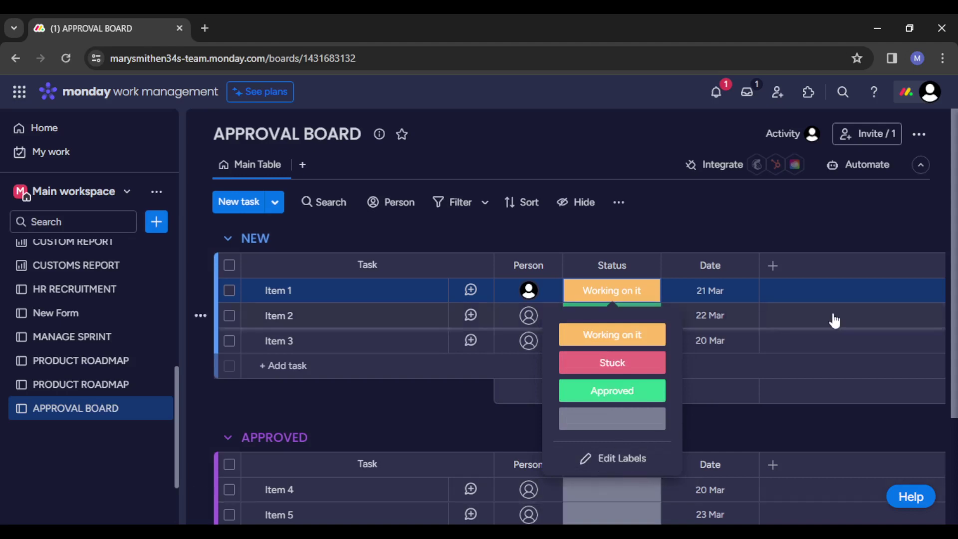
left_click(919, 135)
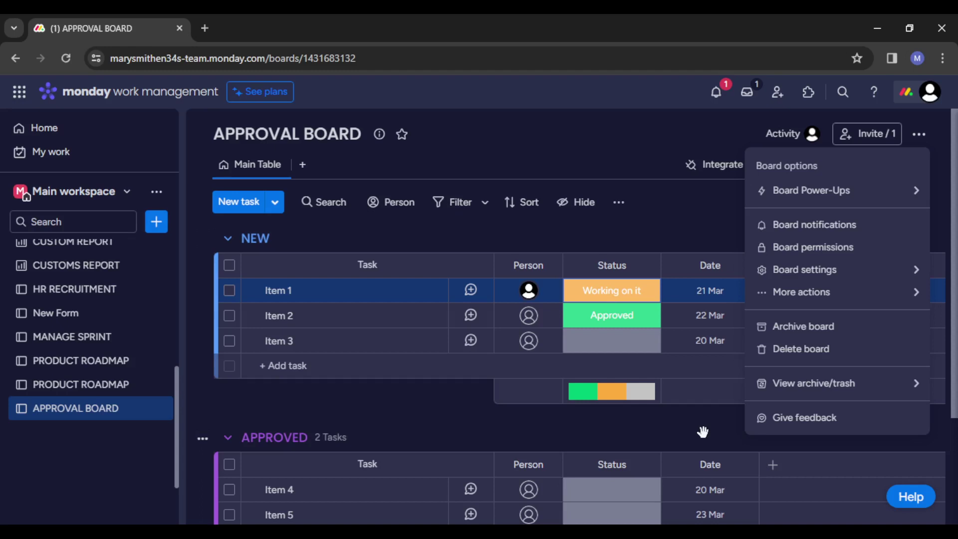
left_click(703, 431)
left_click(710, 266)
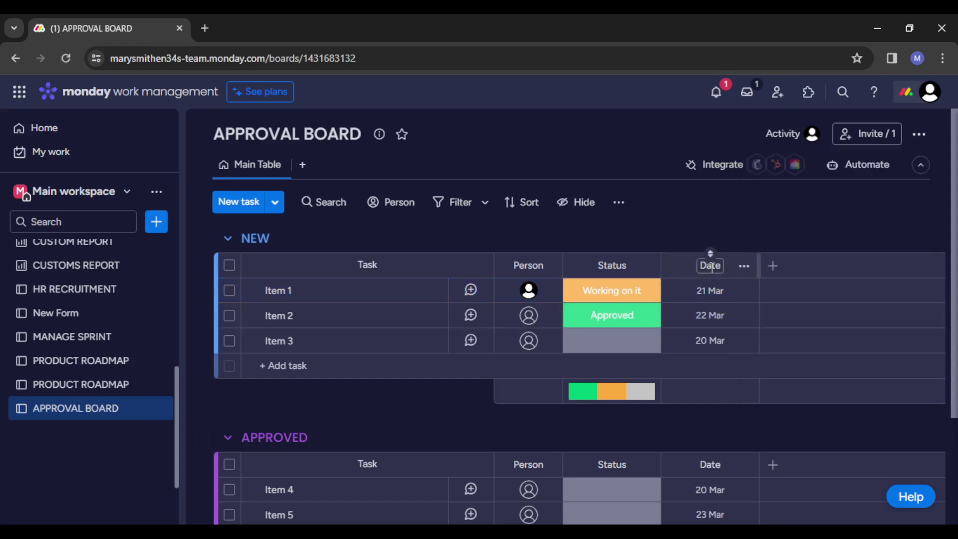
left_click(744, 267)
mouse_move(616, 257)
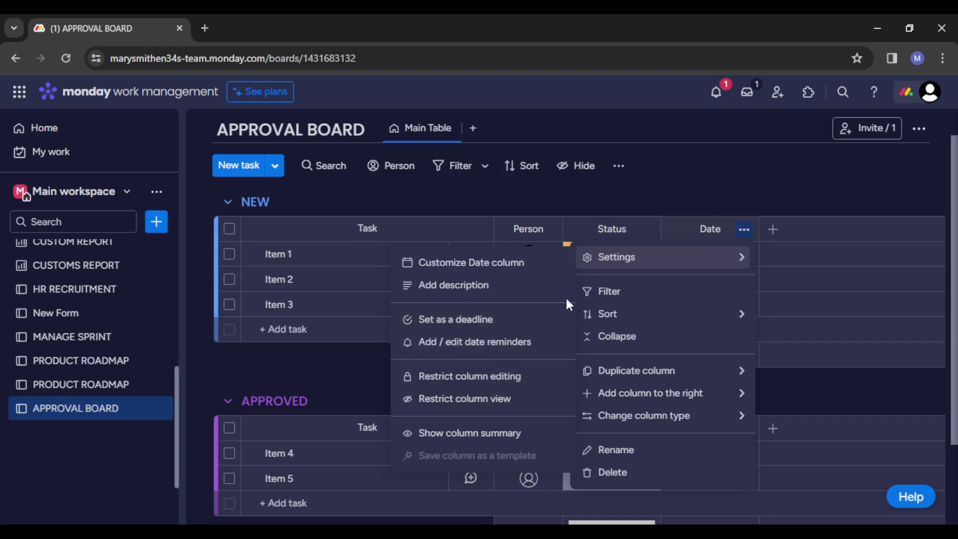
left_click(692, 195)
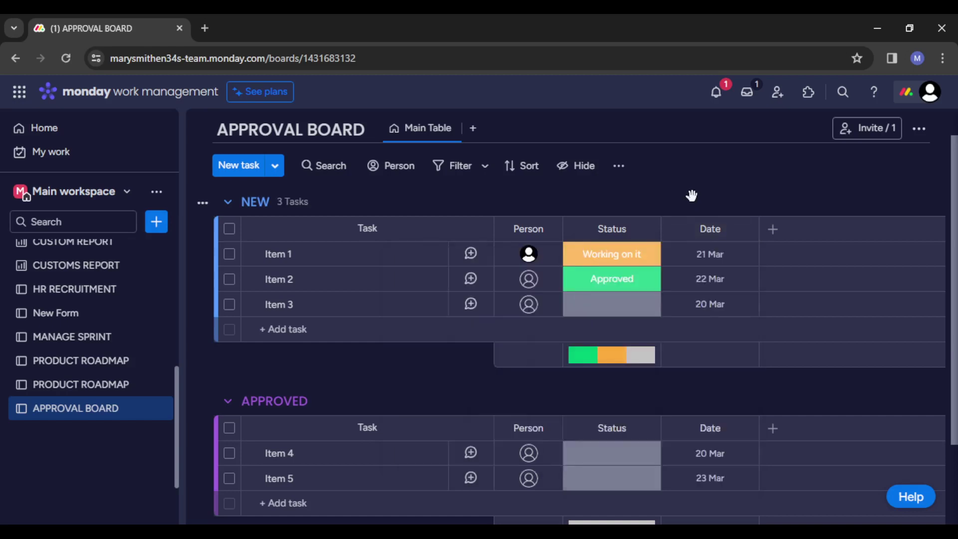